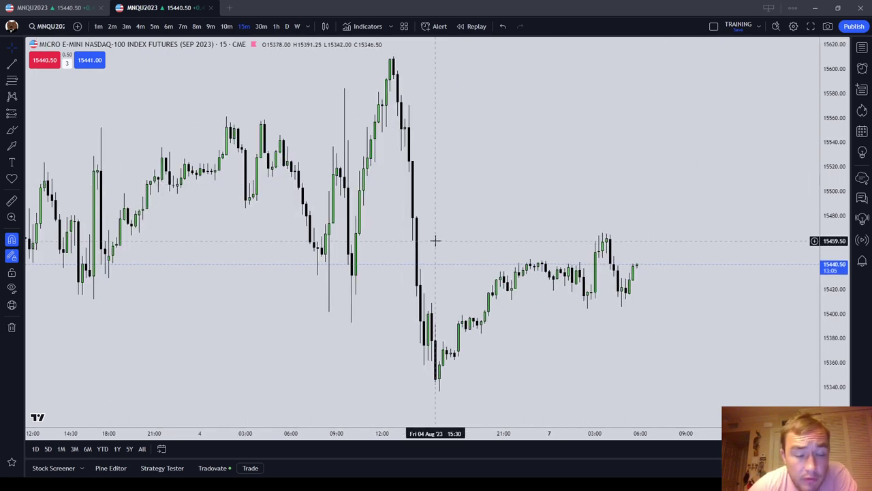
# Look over the recent candles, briefly trying 10-minute candles before returning to 15-minute.
pyautogui.moveTo(602, 372); pyautogui.dragTo(559, 394)
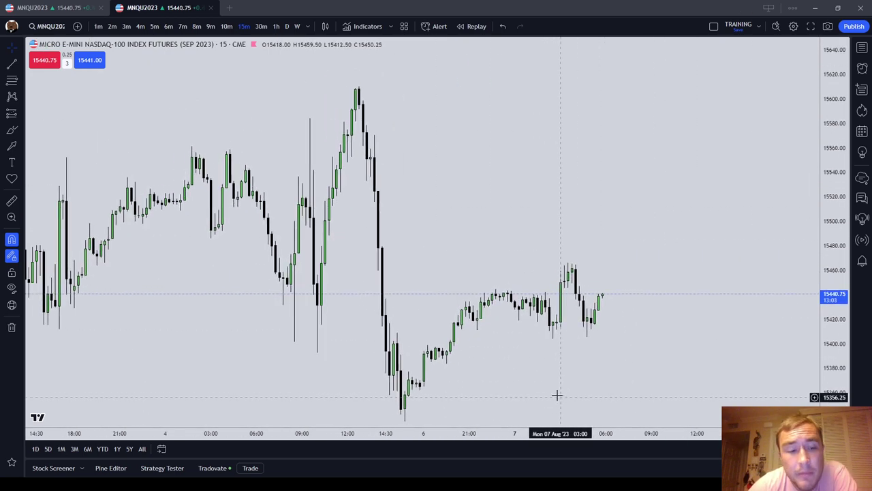
pyautogui.moveTo(337, 370); pyautogui.dragTo(362, 329)
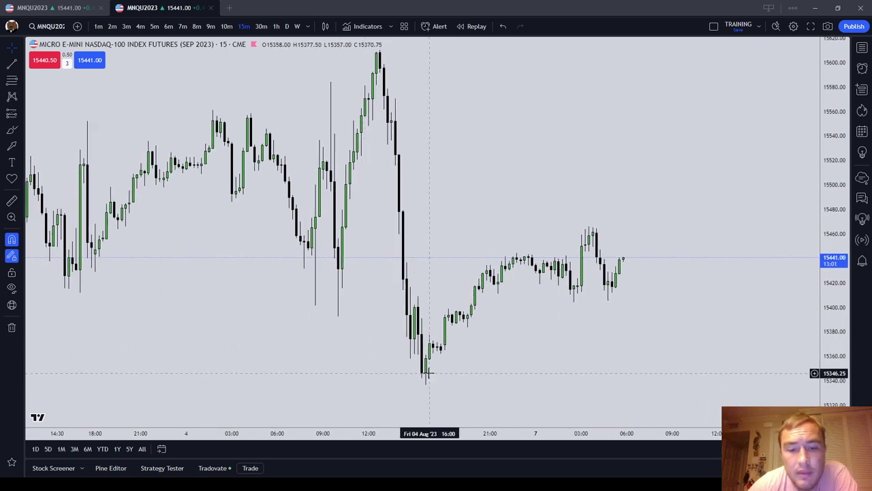
pyautogui.moveTo(395, 73); pyautogui.dragTo(429, 120)
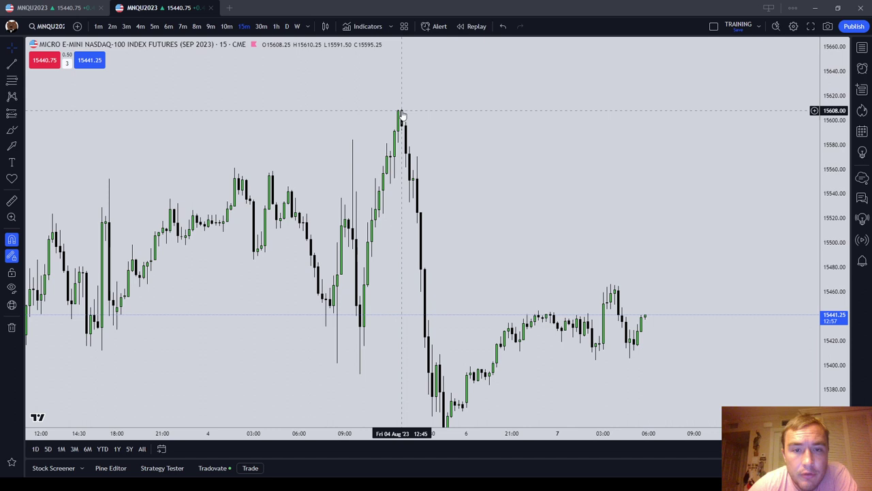
pyautogui.moveTo(402, 114); pyautogui.dragTo(428, 53)
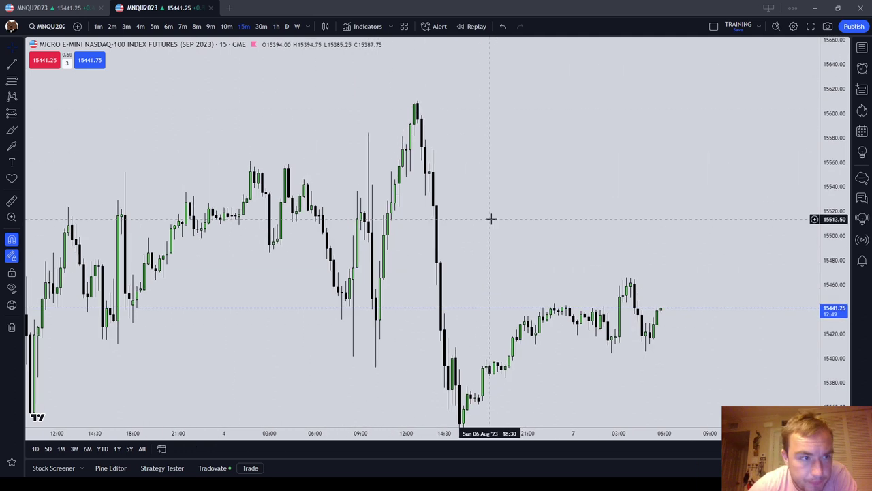
pyautogui.click(227, 26)
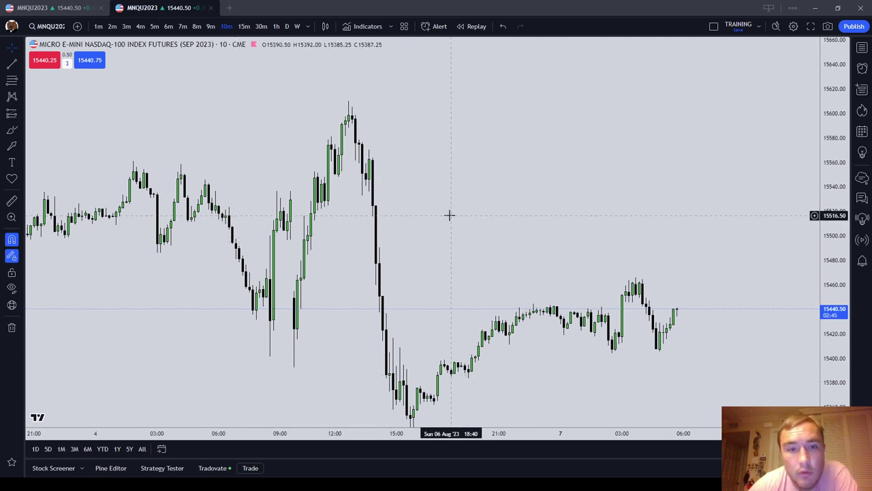
pyautogui.click(243, 26)
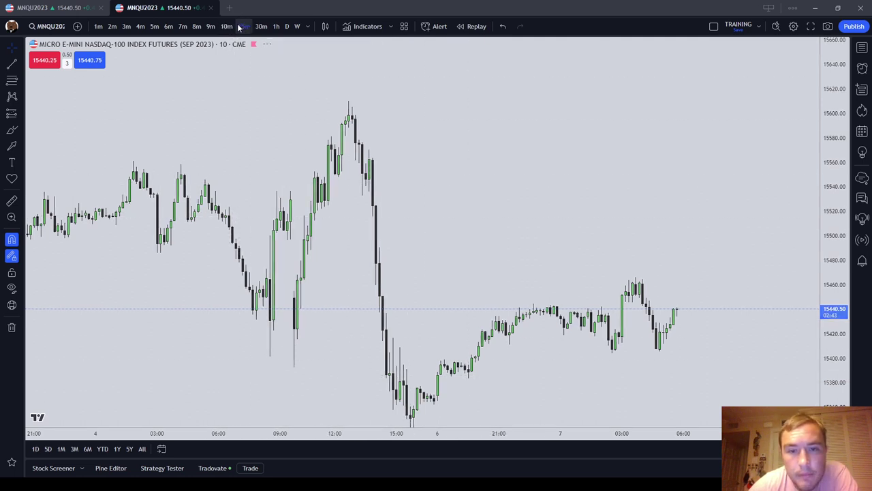
# With magnet on, add purple horizontal rays at the 15608.25 swing high and 15431.50 low.
pyautogui.click(24, 64)
pyautogui.click(64, 187)
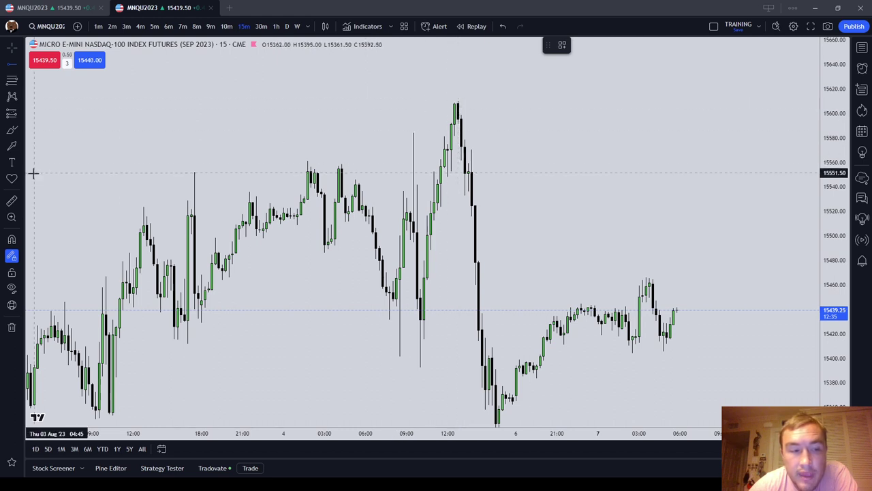
pyautogui.click(12, 238)
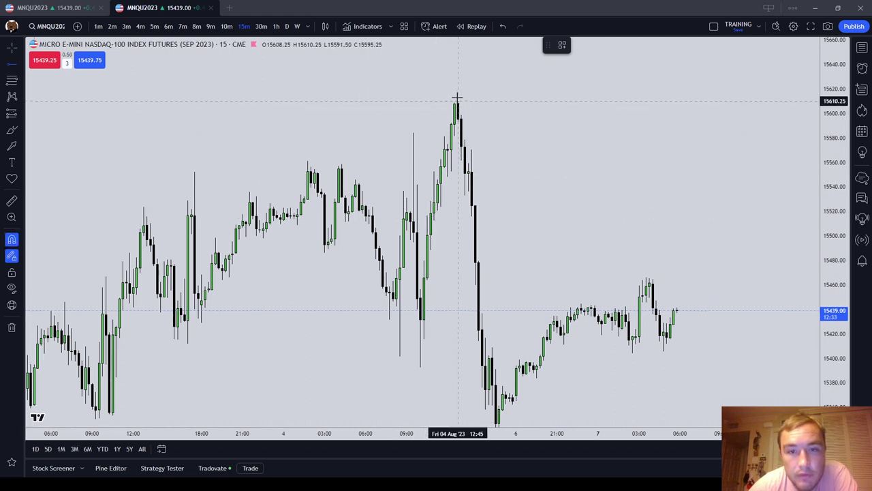
pyautogui.click(457, 102)
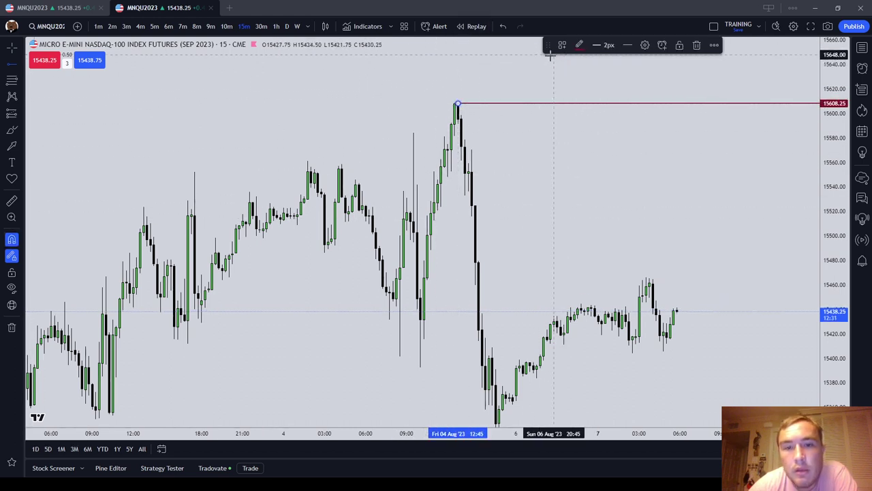
pyautogui.click(579, 45)
pyautogui.click(654, 76)
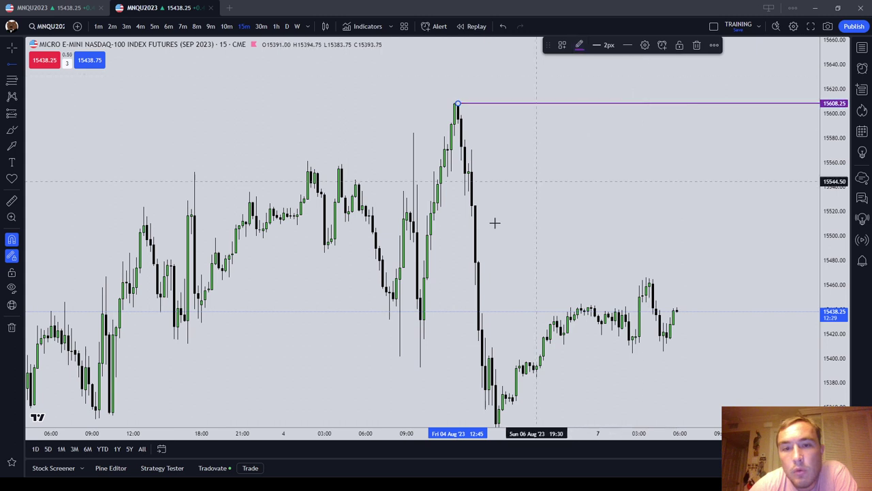
pyautogui.click(420, 326)
pyautogui.moveTo(420, 353); pyautogui.dragTo(352, 352)
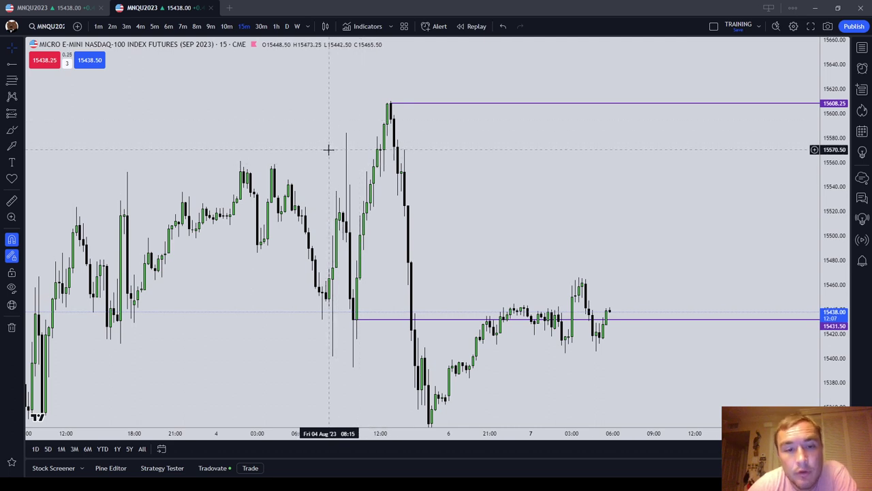
# Zoom out and drag the upper purple ray onto the Aug 4 swing-high candle at 15608.00.
pyautogui.moveTo(460, 231); pyautogui.dragTo(479, 196)
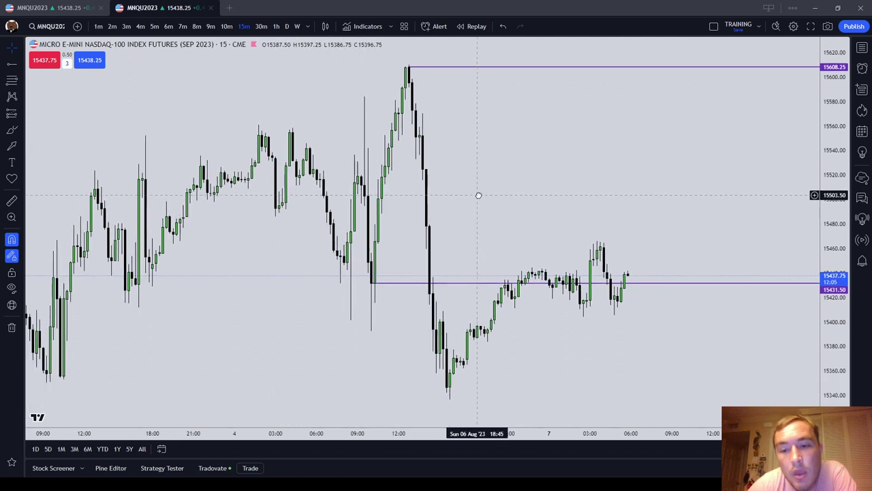
pyautogui.scroll(-2, 479, 196)
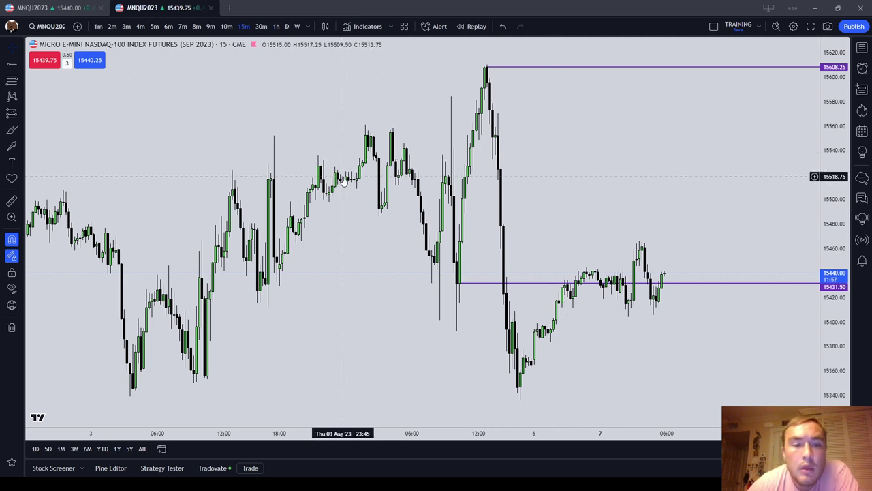
pyautogui.moveTo(290, 178); pyautogui.dragTo(284, 178)
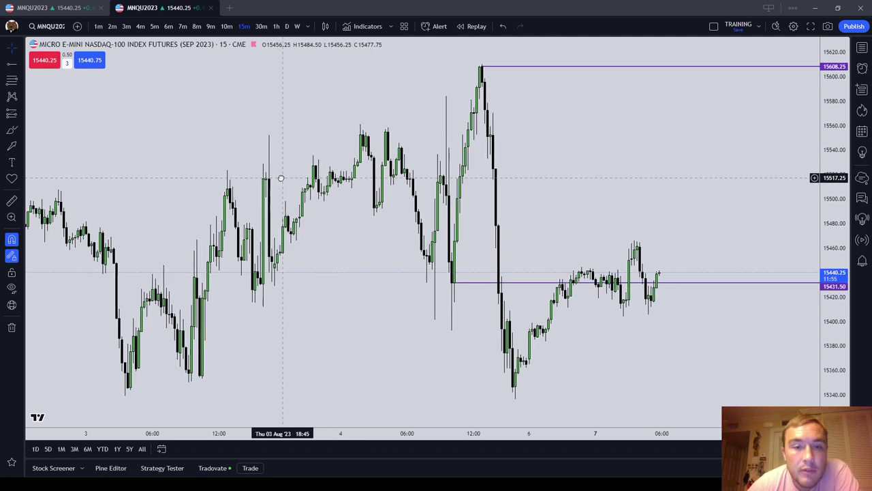
pyautogui.click(488, 71)
pyautogui.moveTo(489, 70); pyautogui.dragTo(485, 71)
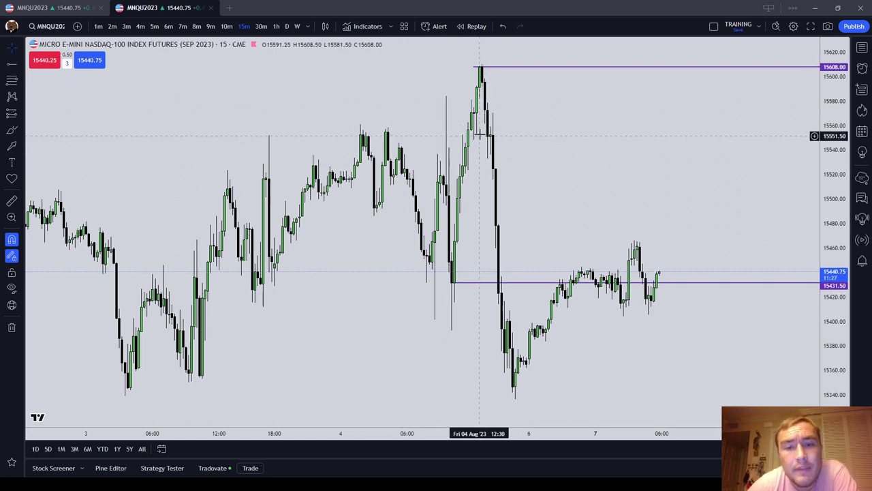
pyautogui.scroll(1, 484, 132)
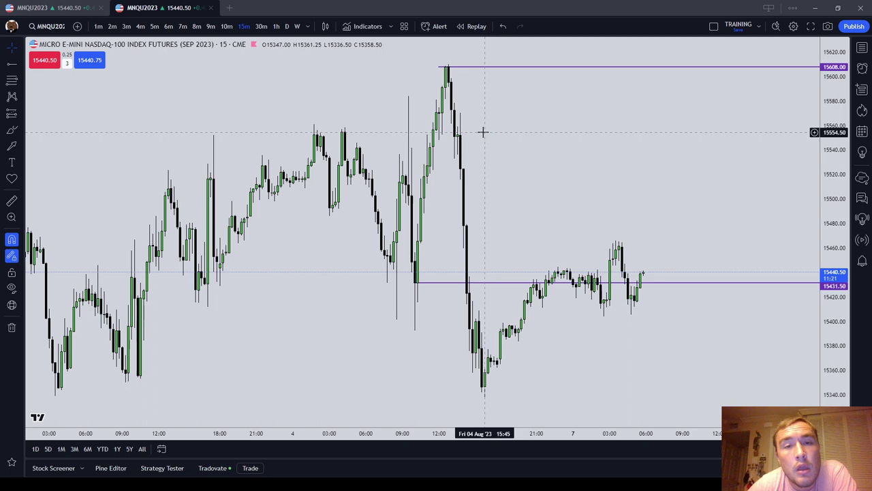
# Pan back to Aug 3 and draw red freehand circles around its swing lows.
pyautogui.moveTo(488, 128); pyautogui.dragTo(538, 109)
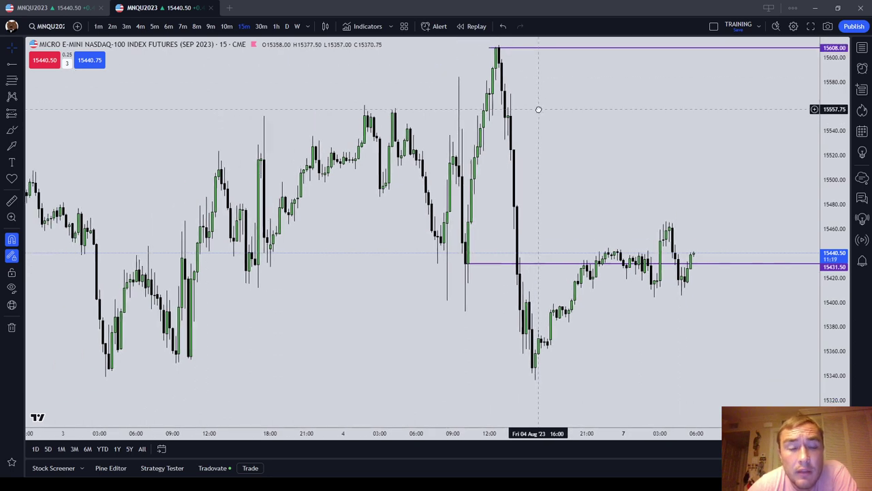
pyautogui.moveTo(379, 227); pyautogui.dragTo(497, 72)
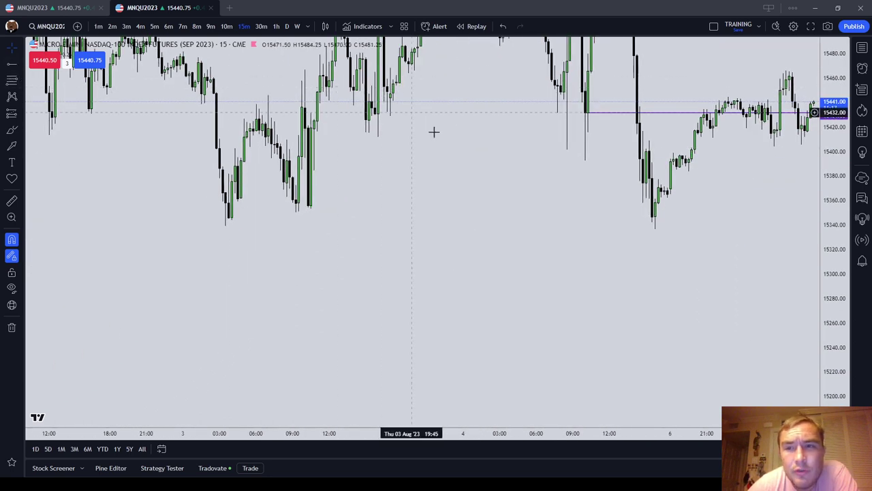
pyautogui.moveTo(435, 132); pyautogui.dragTo(516, 228)
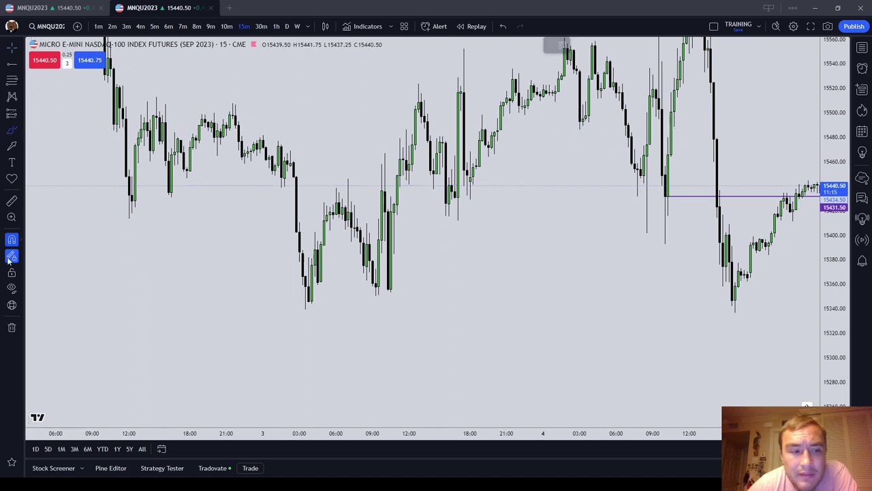
pyautogui.moveTo(302, 298)
pyautogui.mouseDown()
pyautogui.moveTo(355, 295)
pyautogui.moveTo(381, 281)
pyautogui.moveTo(398, 291)
pyautogui.mouseUp()
pyautogui.moveTo(389, 191)
pyautogui.mouseDown()
pyautogui.moveTo(370, 195)
pyautogui.moveTo(400, 179)
pyautogui.mouseUp()
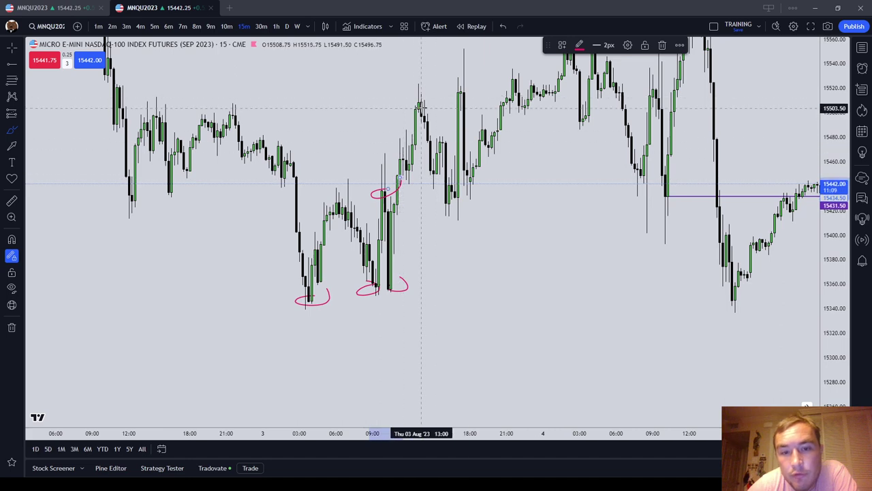
pyautogui.moveTo(596, 199); pyautogui.dragTo(418, 295)
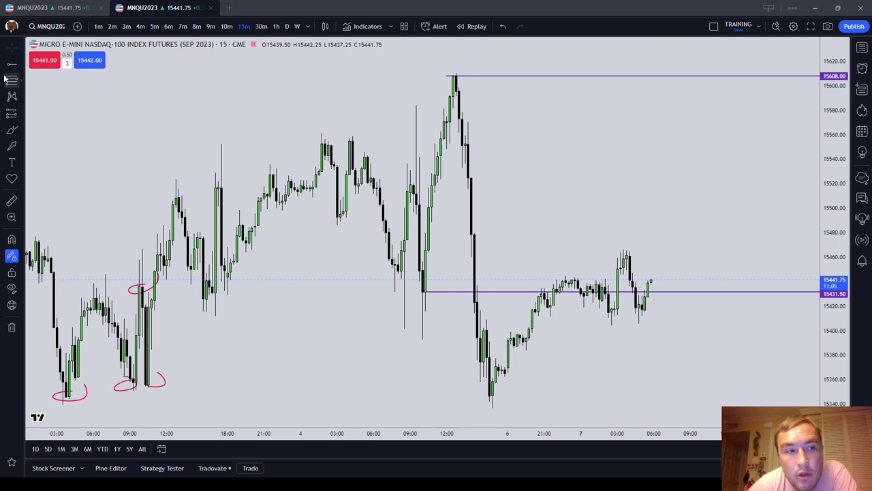
# With the brush, circle the Aug 4 tops, underline their pullback, circle the lower low, and curve beneath.
pyautogui.click(11, 131)
pyautogui.moveTo(367, 143); pyautogui.dragTo(317, 141)
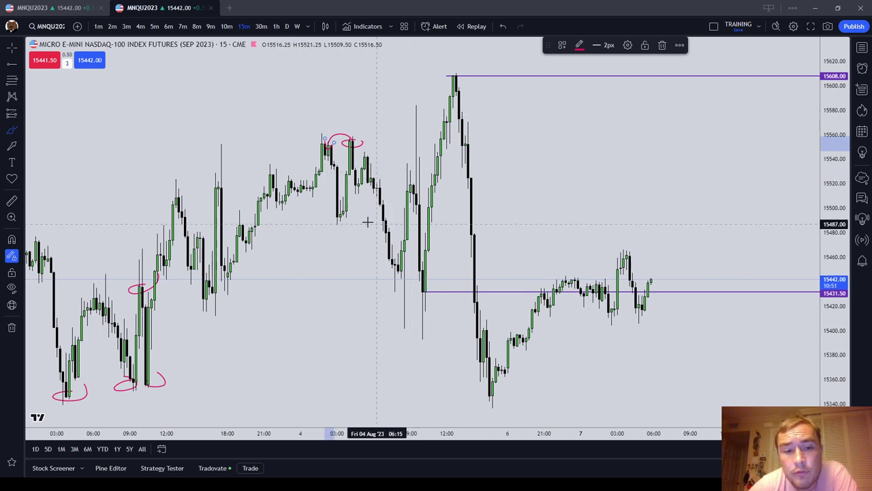
pyautogui.moveTo(326, 215); pyautogui.dragTo(374, 216)
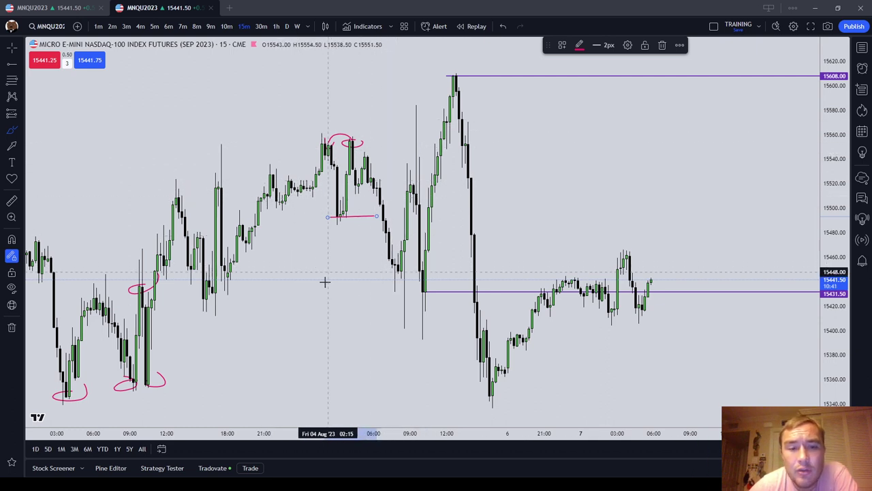
pyautogui.moveTo(229, 295)
pyautogui.mouseDown()
pyautogui.moveTo(204, 310)
pyautogui.moveTo(232, 297)
pyautogui.mouseUp()
pyautogui.moveTo(421, 326); pyautogui.dragTo(232, 321)
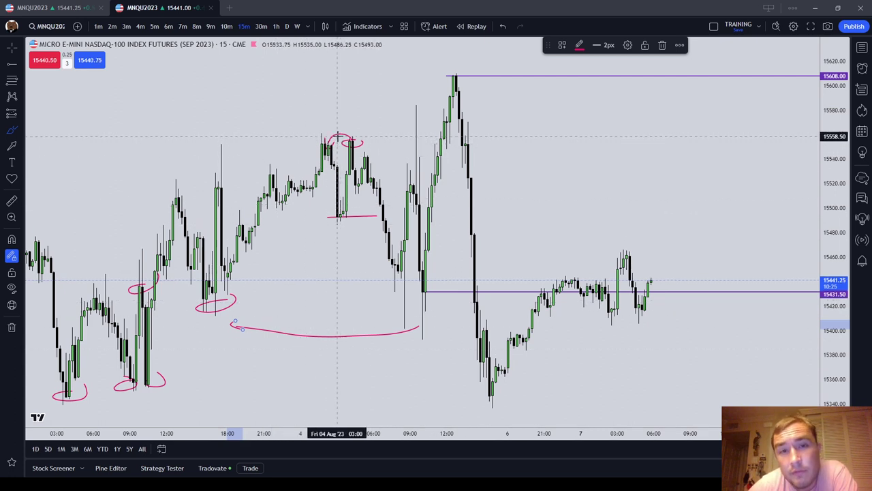
pyautogui.click(373, 123)
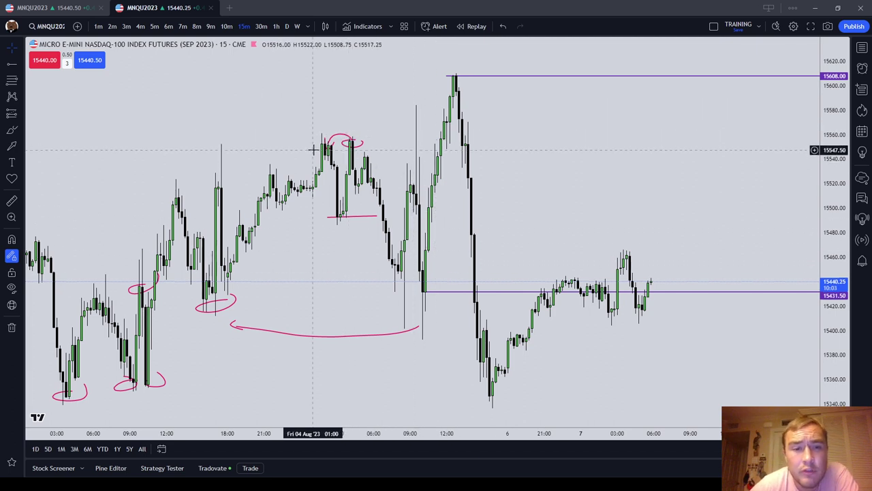
pyautogui.moveTo(349, 143); pyautogui.dragTo(344, 141)
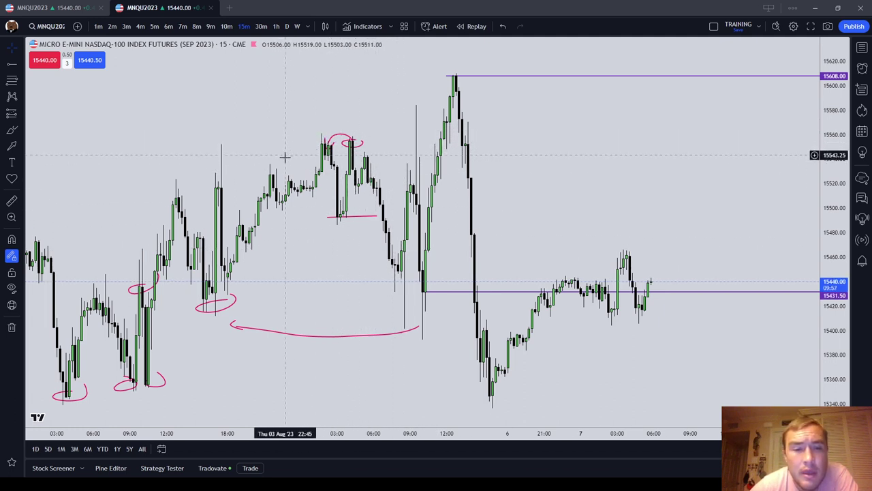
pyautogui.moveTo(274, 304); pyautogui.dragTo(276, 303)
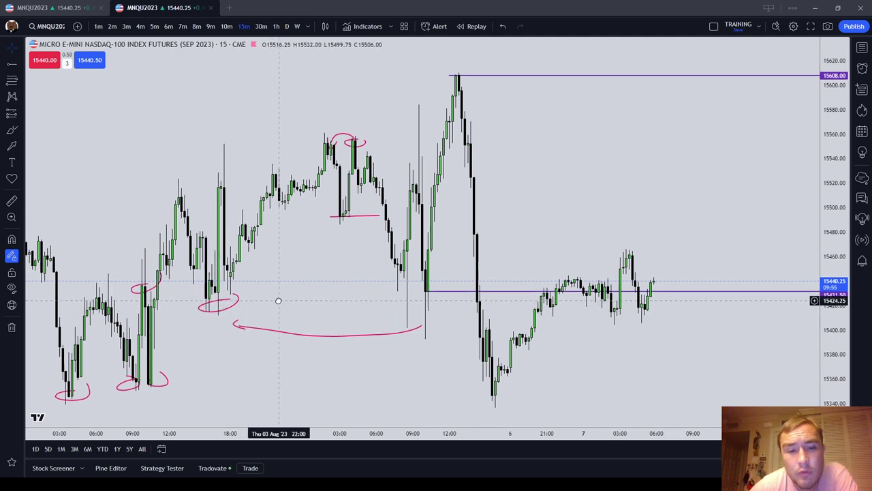